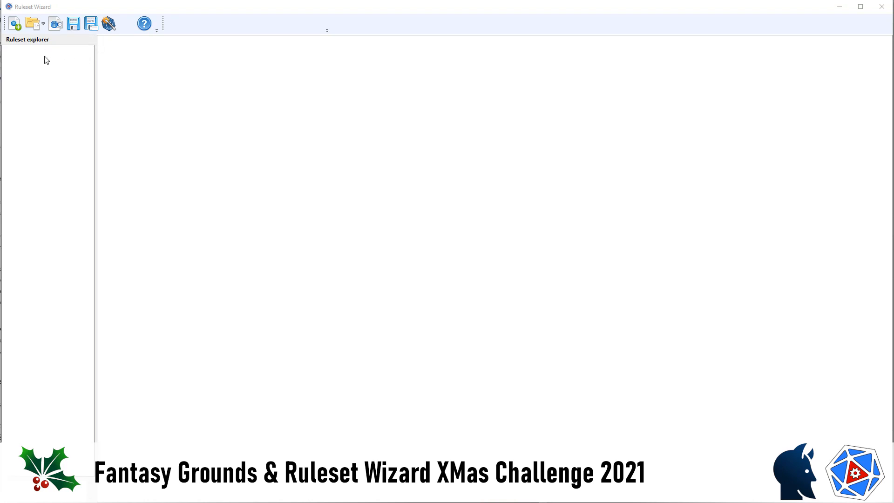
# Create a new project named DBRWhiteLies and set its compilation type to Ruleset
pyautogui.click(15, 27)
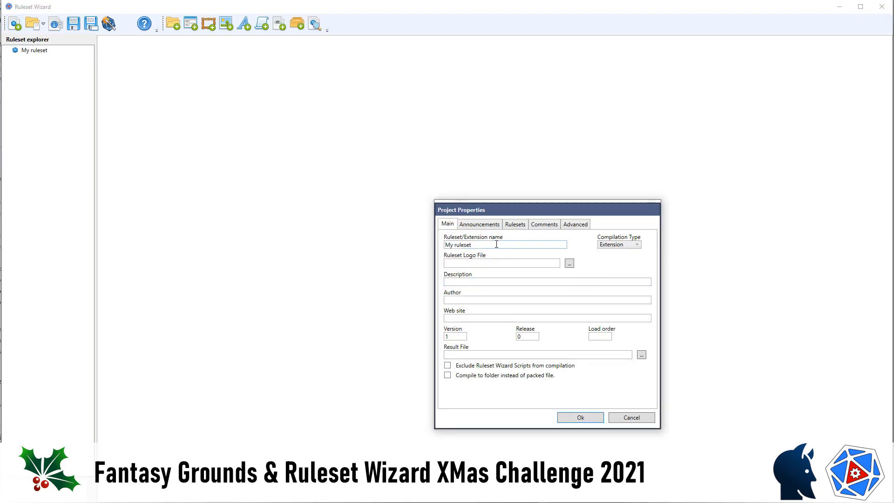
pyautogui.moveTo(496, 244); pyautogui.dragTo(407, 242)
pyautogui.write('DBR')
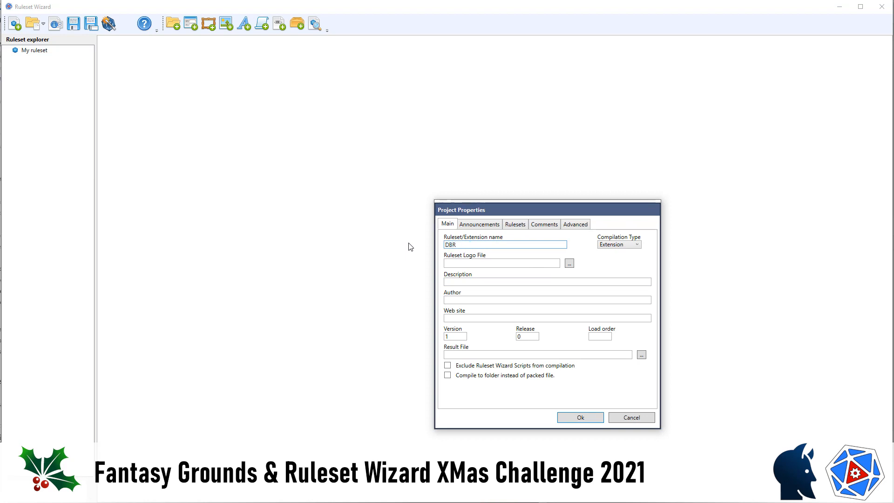
pyautogui.write('WhiteLi')
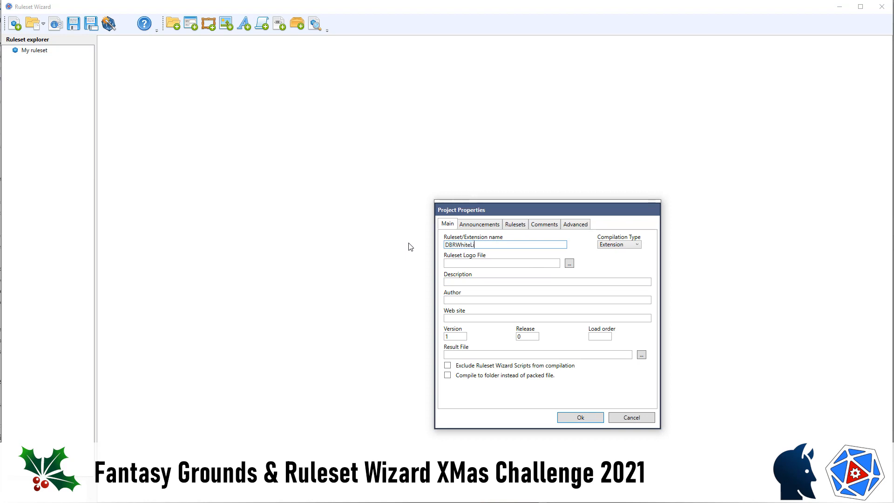
pyautogui.write('es')
pyautogui.click(612, 248)
pyautogui.click(611, 259)
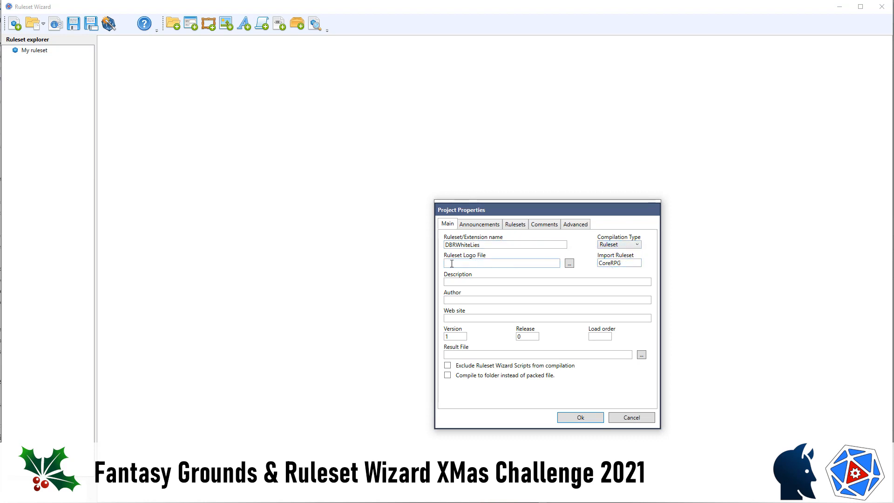
# Enter the project description "White Lies RPG by DwD Studios, converted by damned"
pyautogui.press('Tab')
pyautogui.press('Tab')
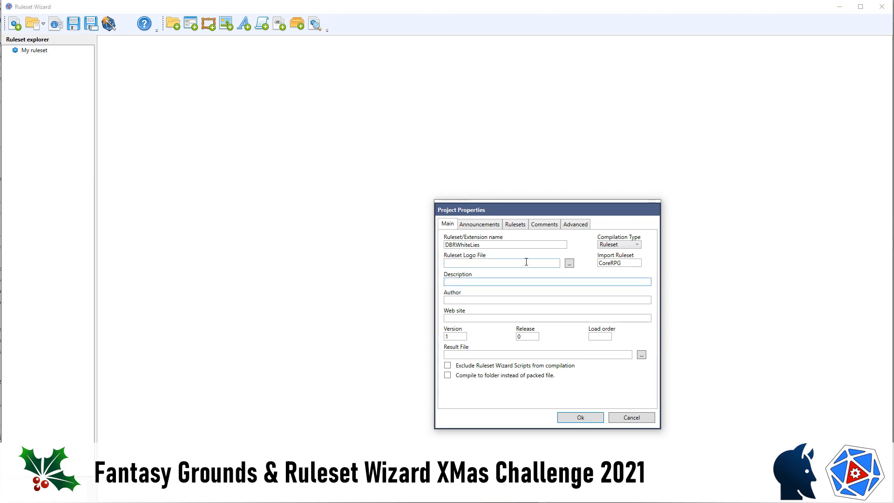
pyautogui.write('D')
pyautogui.press('BackSpace')
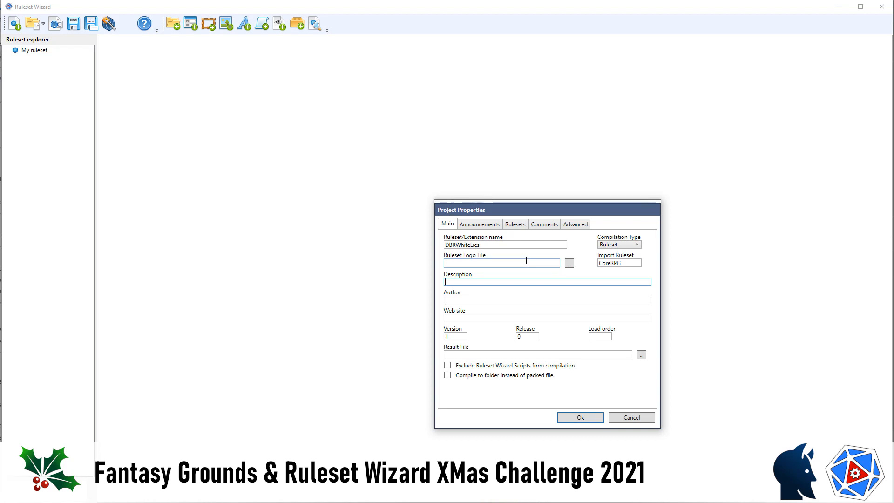
pyautogui.write('White Lies')
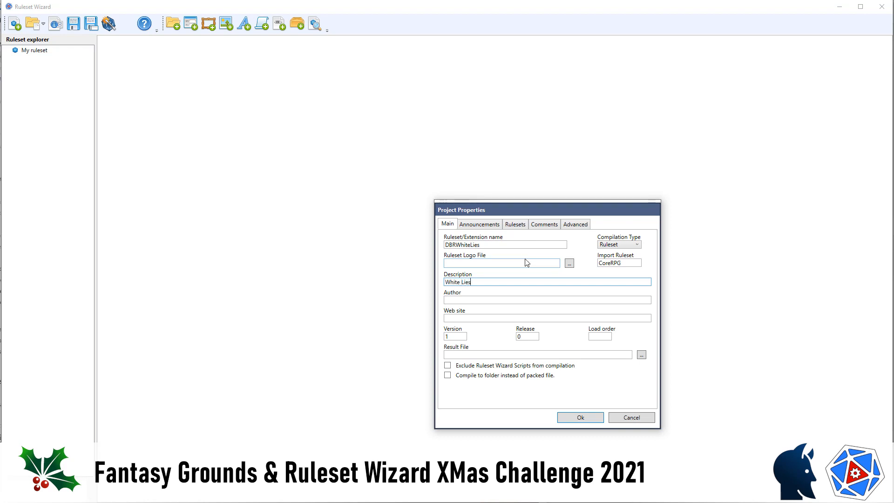
pyautogui.write(' RPG by DwD Studios, converted by damned')
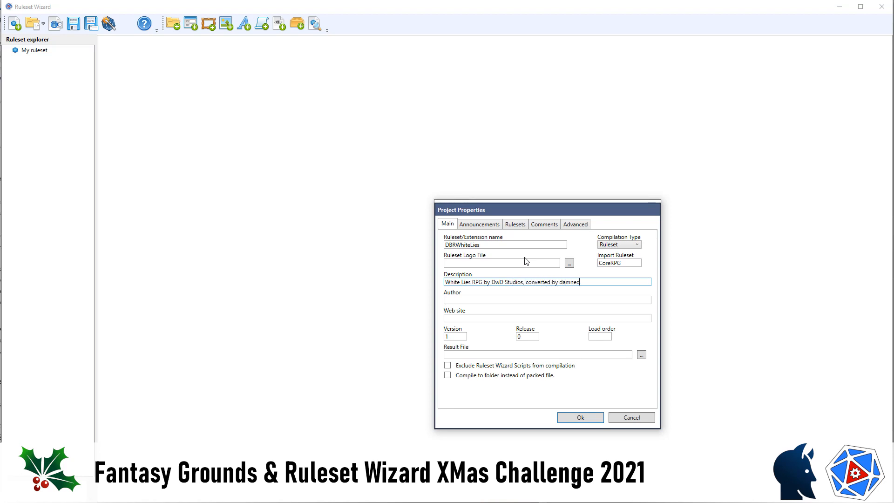
pyautogui.click(489, 300)
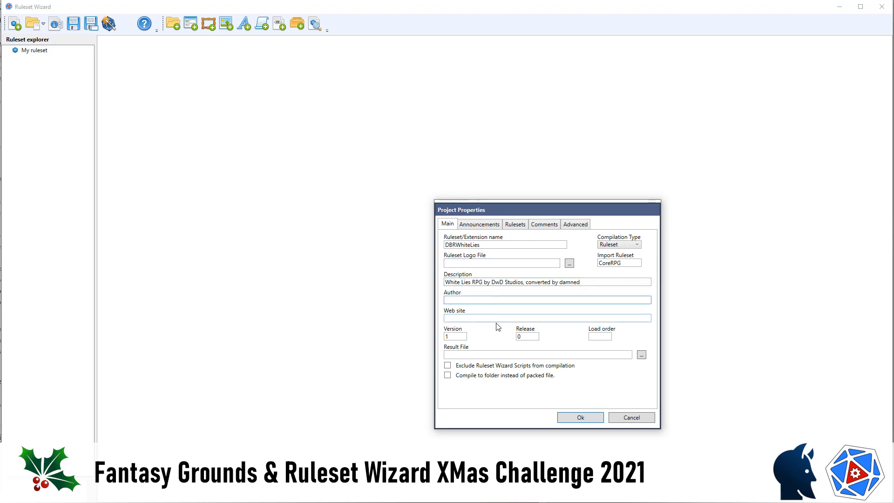
# Set the result file to DBRWhiteLies.pak in the DBRWhiteLies folder under the Fantasy Grounds rulesets folder
pyautogui.click(642, 355)
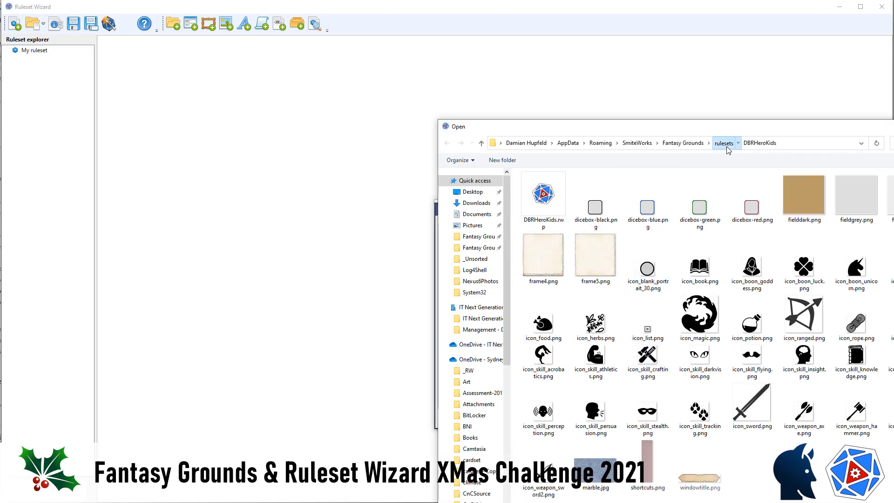
pyautogui.click(727, 147)
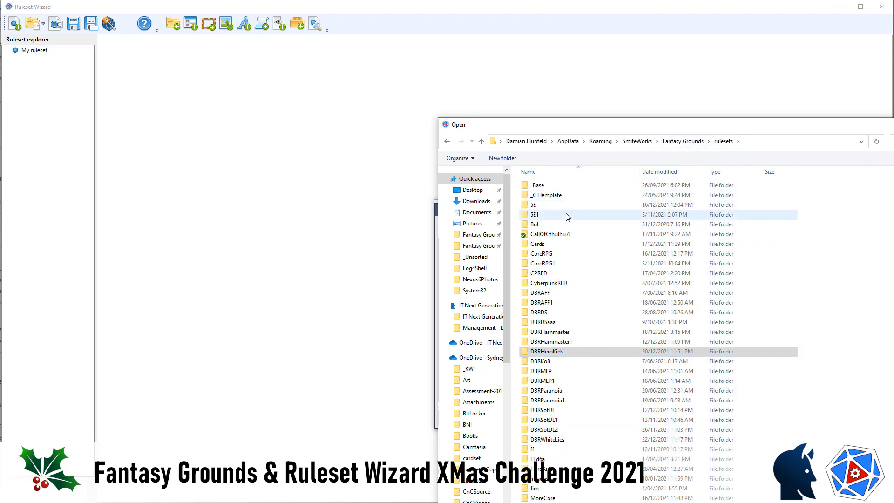
pyautogui.doubleClick(547, 440)
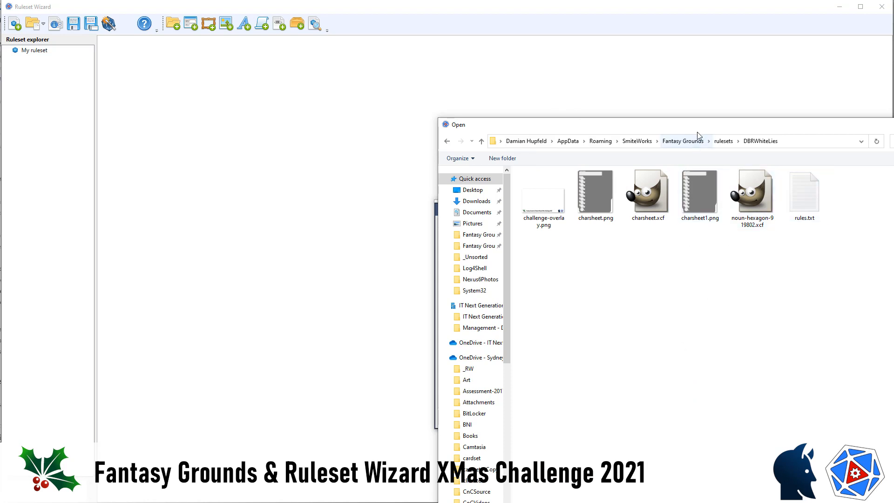
pyautogui.moveTo(698, 118); pyautogui.dragTo(560, 62)
pyautogui.click(398, 423)
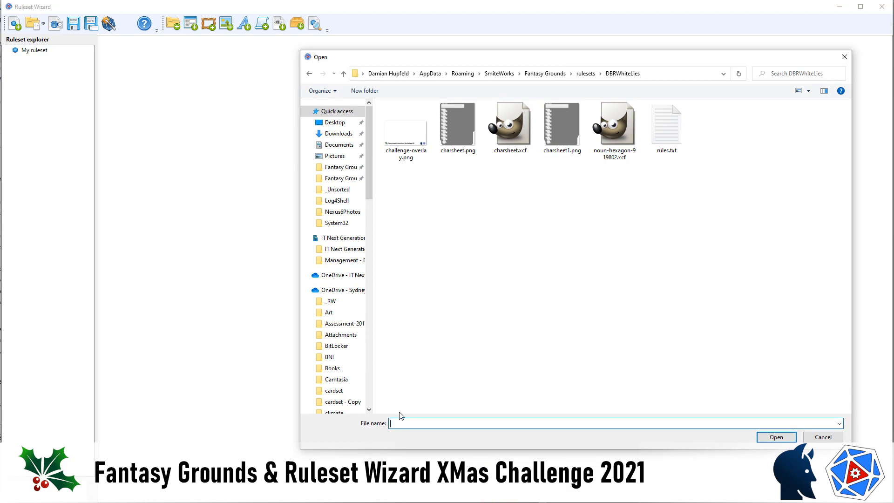
pyautogui.write('DBRWhiteLies.pak')
pyautogui.click(760, 436)
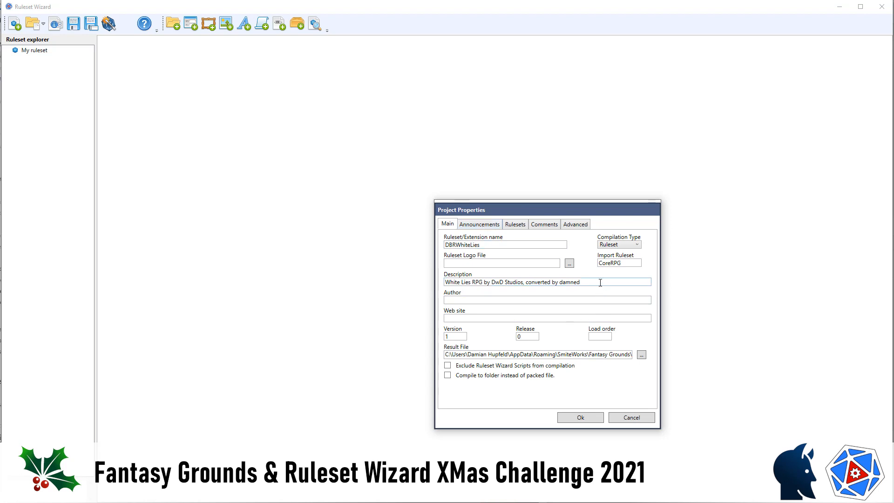
# Copy the project description into the first announcement text
pyautogui.moveTo(598, 282); pyautogui.dragTo(401, 265)
pyautogui.hotkey('ctrl', 'c')
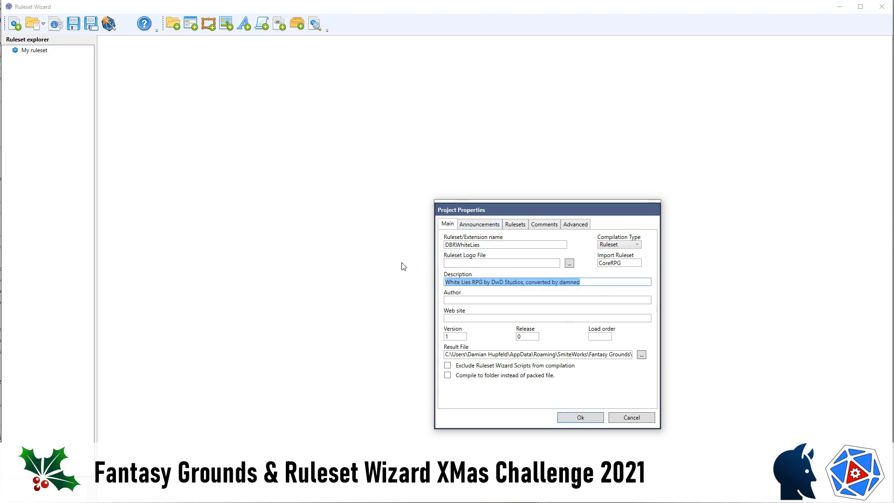
pyautogui.click(481, 226)
pyautogui.hotkey('ctrl', 'v')
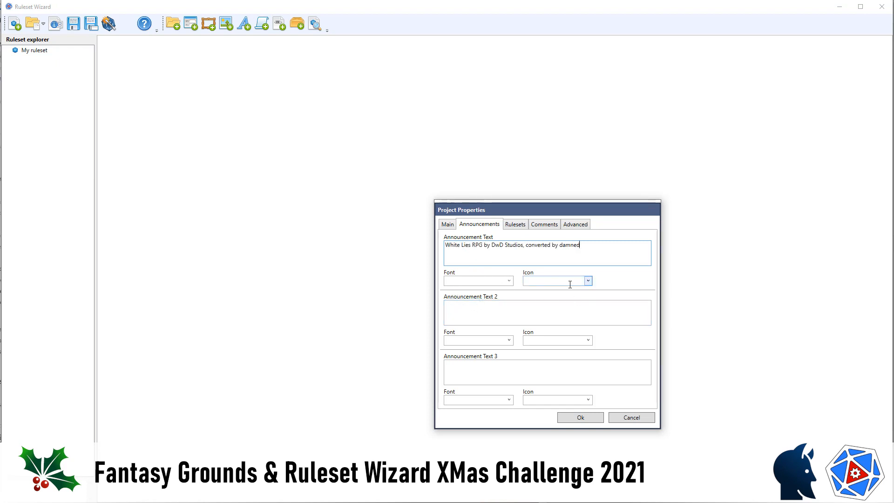
# Review the Rulesets and Comments settings, enable the advanced development options and accept the project properties
pyautogui.click(519, 225)
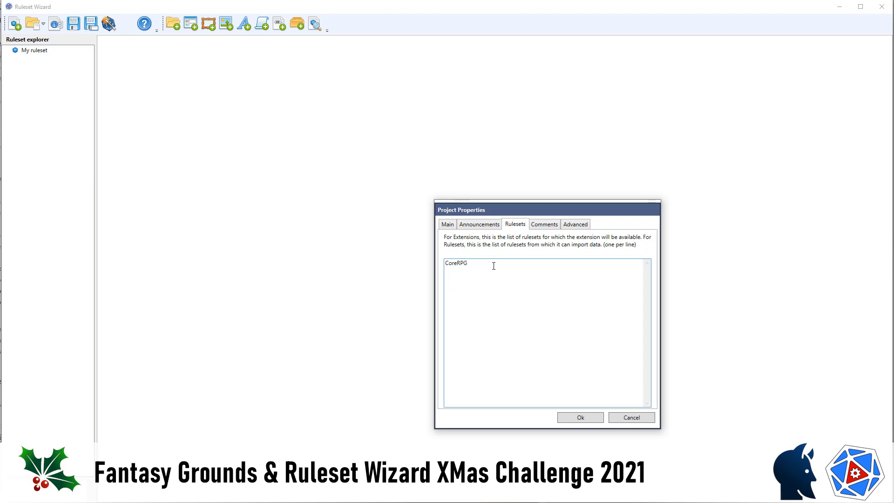
pyautogui.click(545, 227)
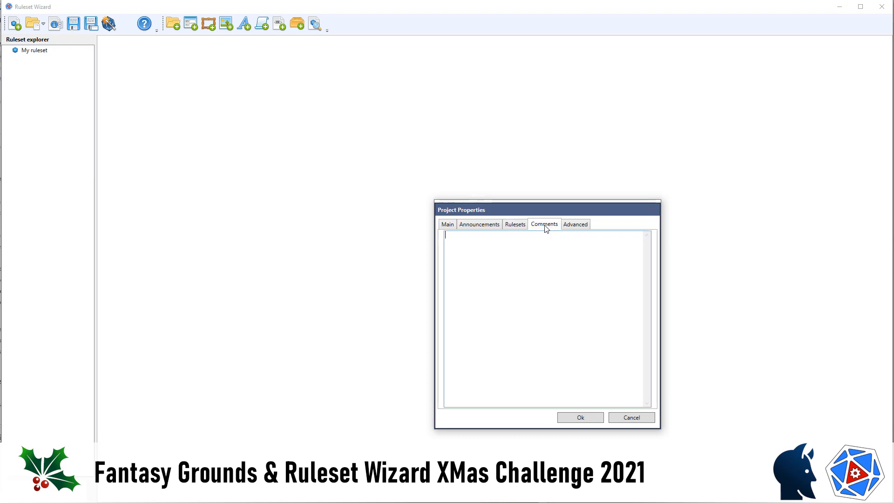
pyautogui.click(573, 227)
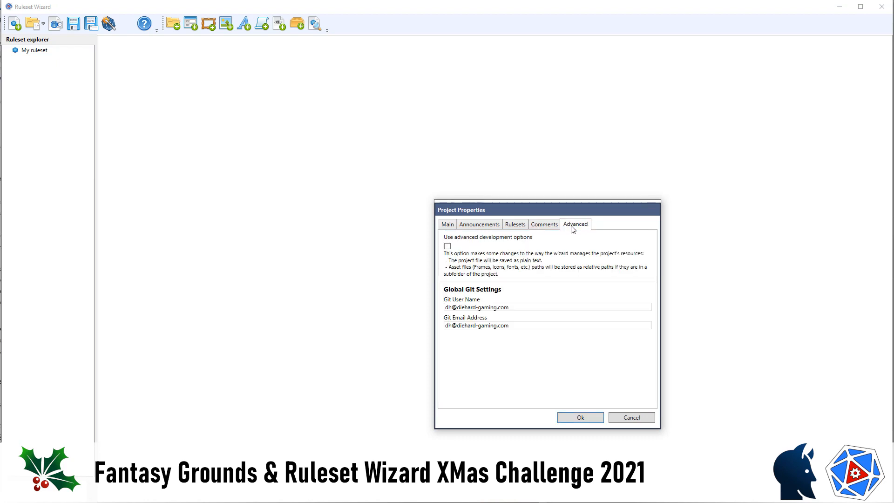
pyautogui.click(448, 247)
pyautogui.click(591, 421)
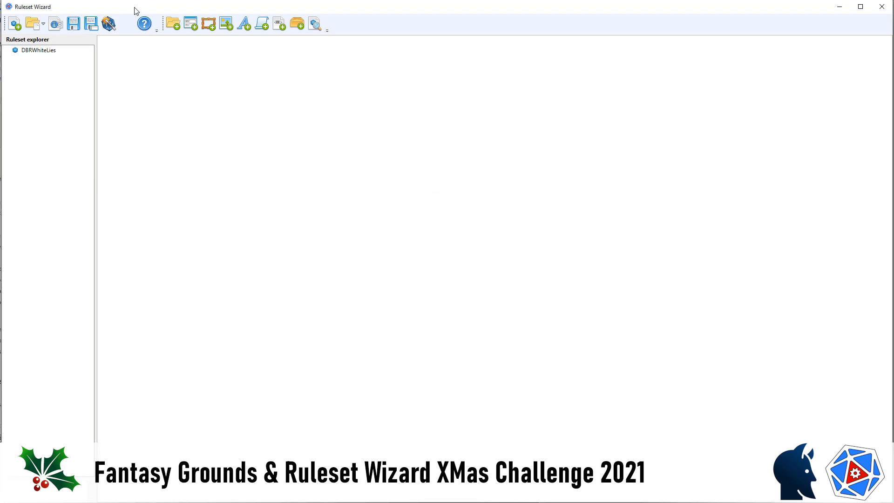
# Save the project as DBRWhiteLies.rwp in the DBRWhiteLies folder under the Fantasy Grounds rulesets folder
pyautogui.click(74, 24)
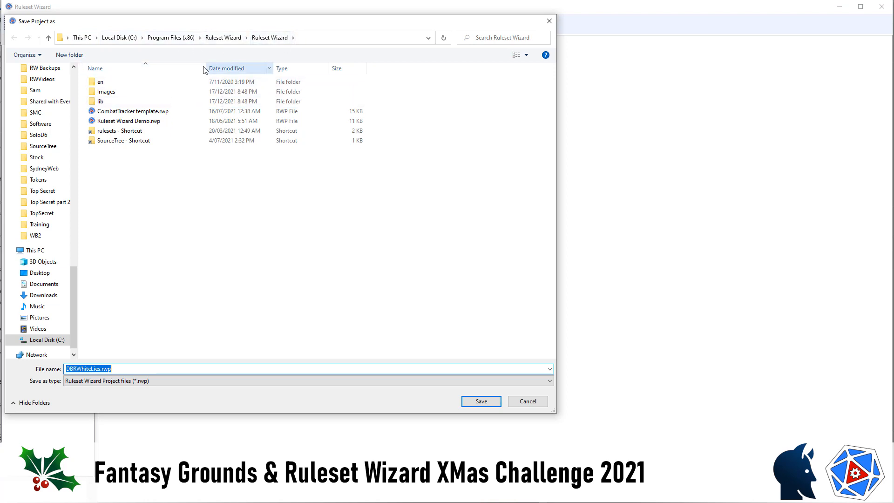
pyautogui.doubleClick(127, 131)
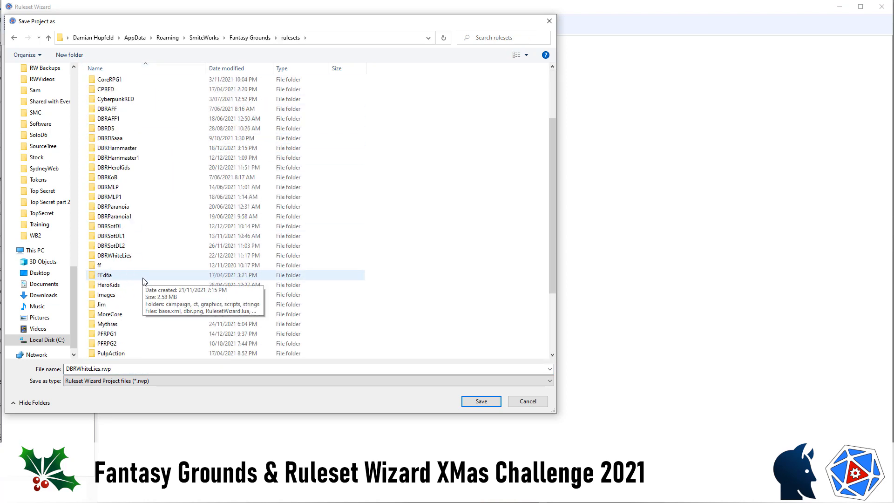
pyautogui.scroll(3, 184, 270)
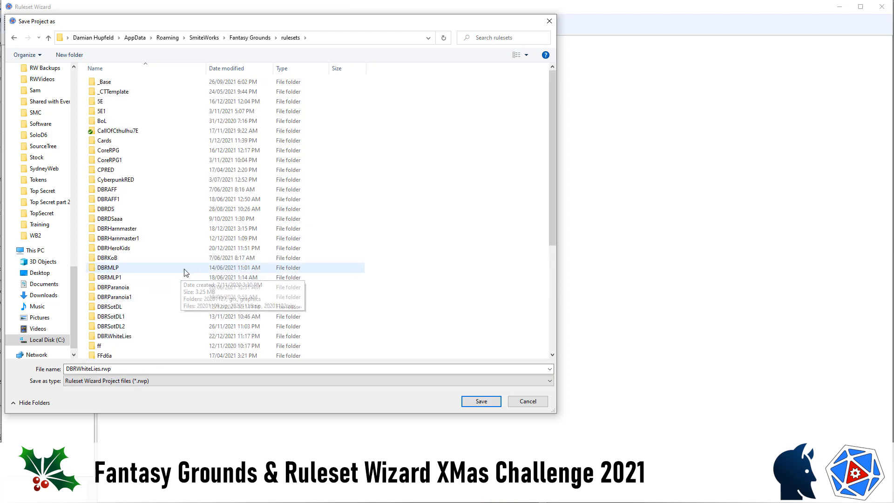
pyautogui.scroll(-5, 185, 273)
pyautogui.scroll(5, 185, 275)
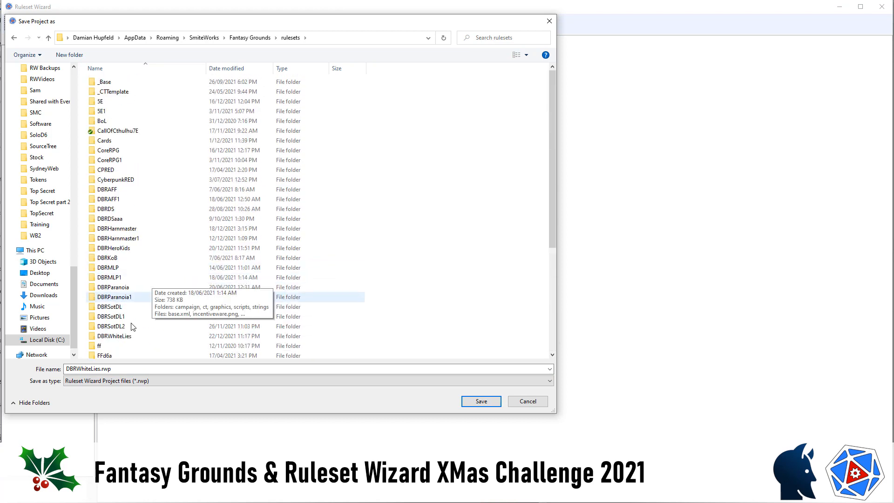
pyautogui.doubleClick(125, 336)
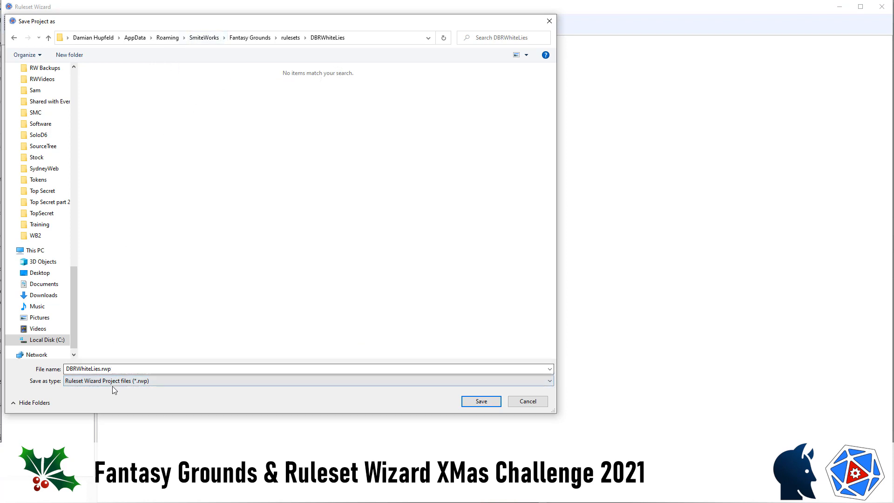
pyautogui.click(482, 401)
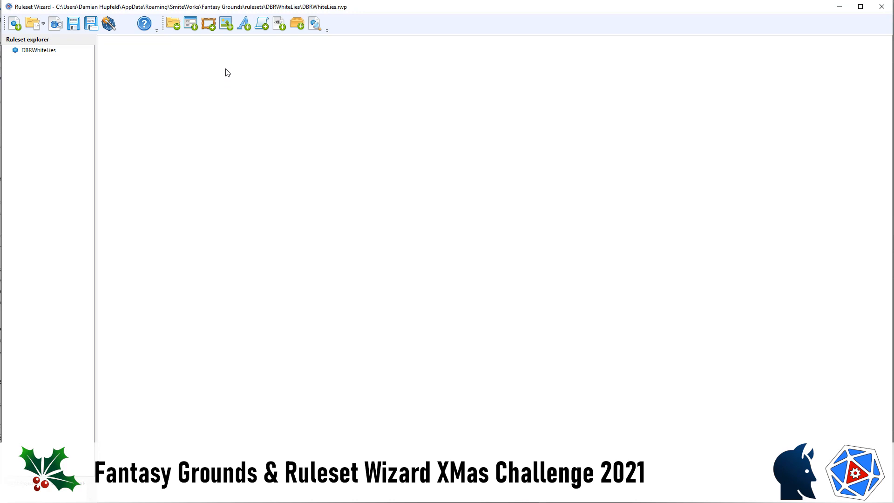
# Compile the ruleset and check the full result file path in its project properties
pyautogui.click(109, 24)
pyautogui.click(37, 55)
pyautogui.doubleClick(37, 55)
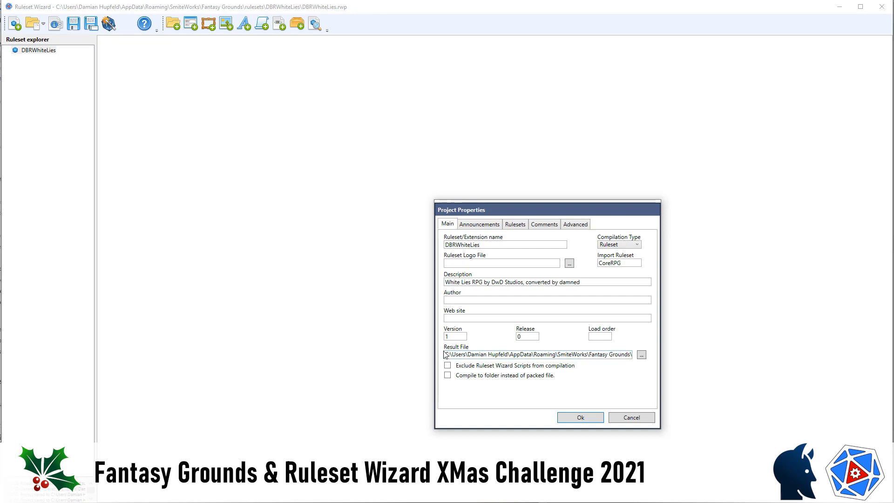
pyautogui.moveTo(446, 355); pyautogui.dragTo(703, 355)
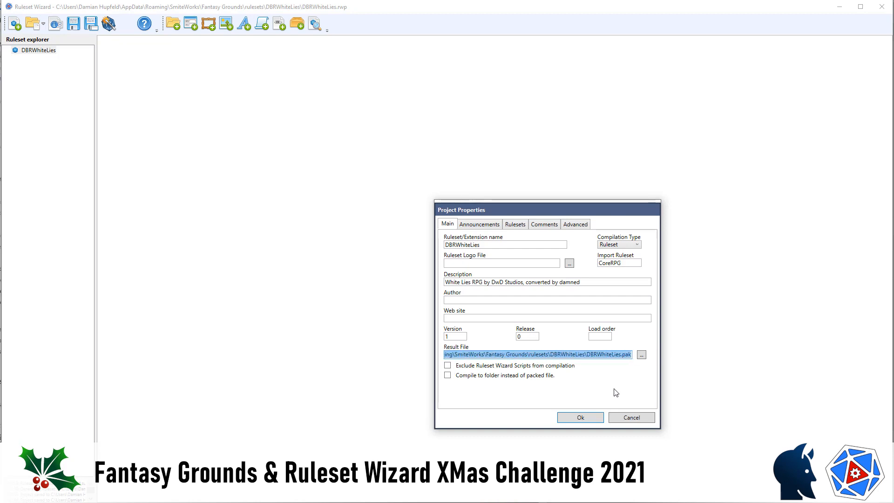
pyautogui.click(582, 418)
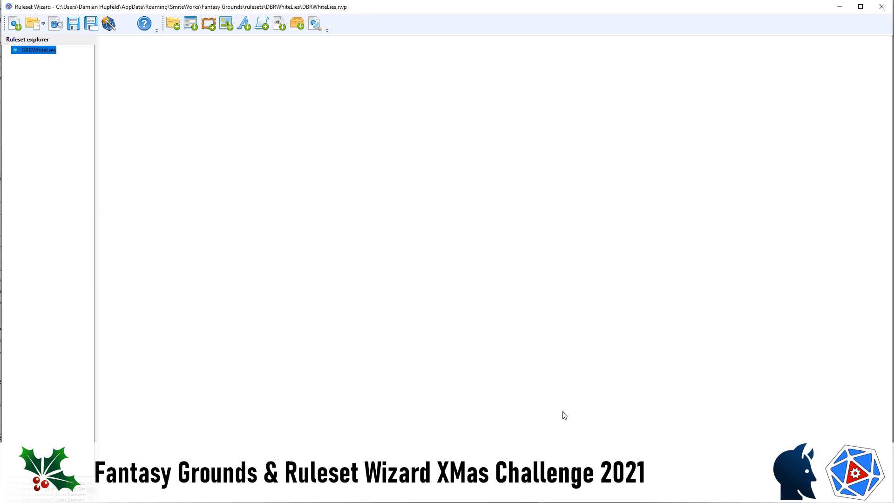